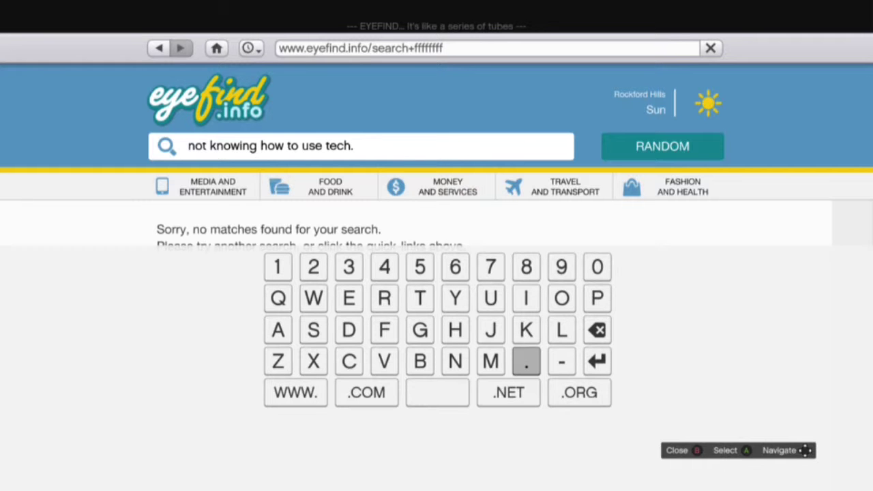
pyautogui.press('Escape')
pyautogui.write('alwys getting a virus')
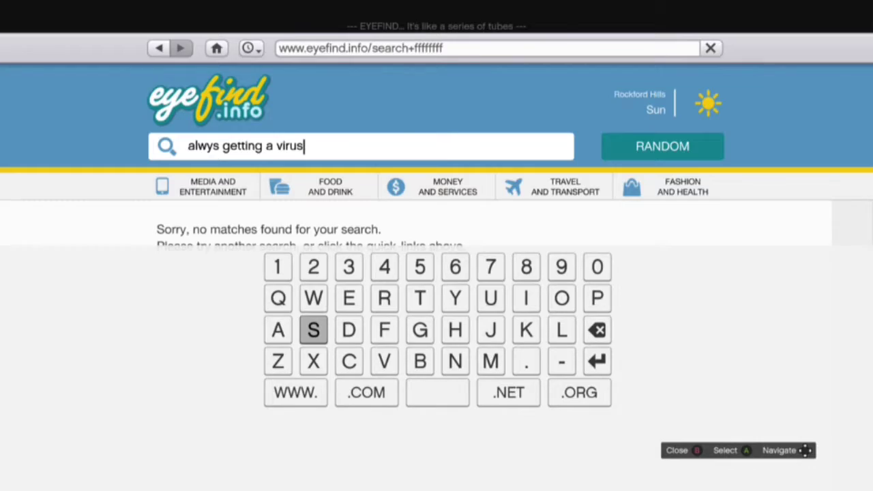
pyautogui.press('Escape')
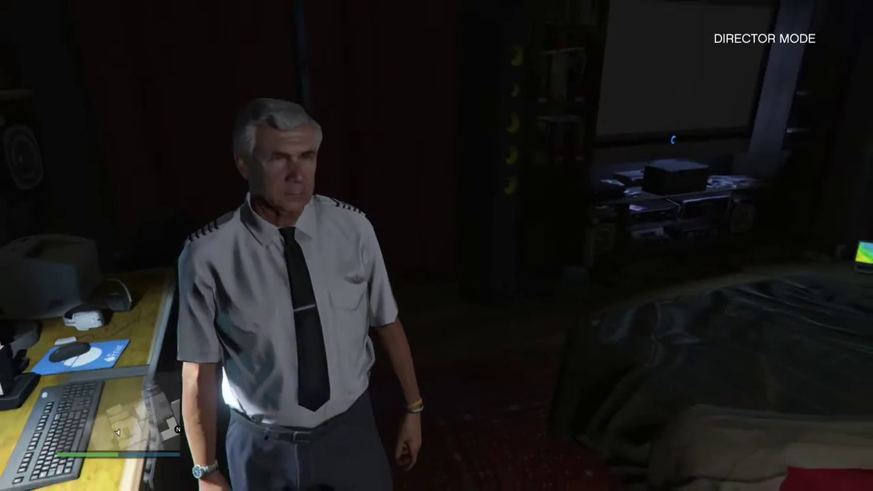
pyautogui.press('e')
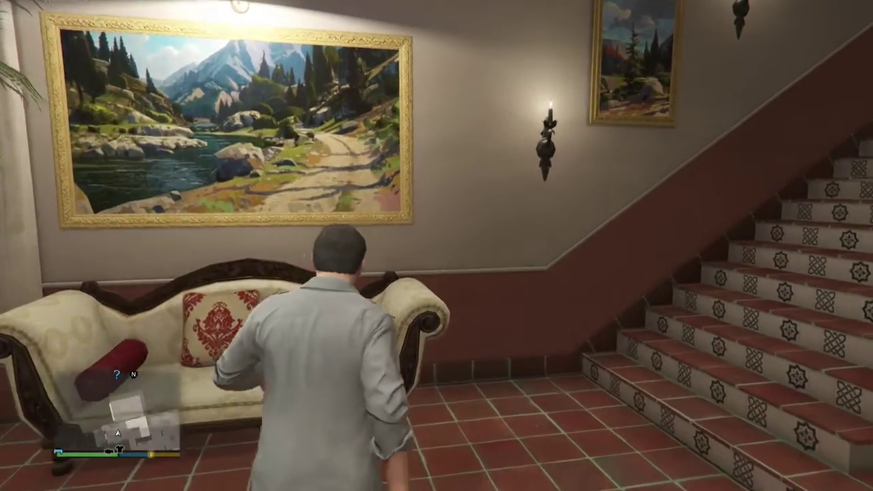
pyautogui.press('w')
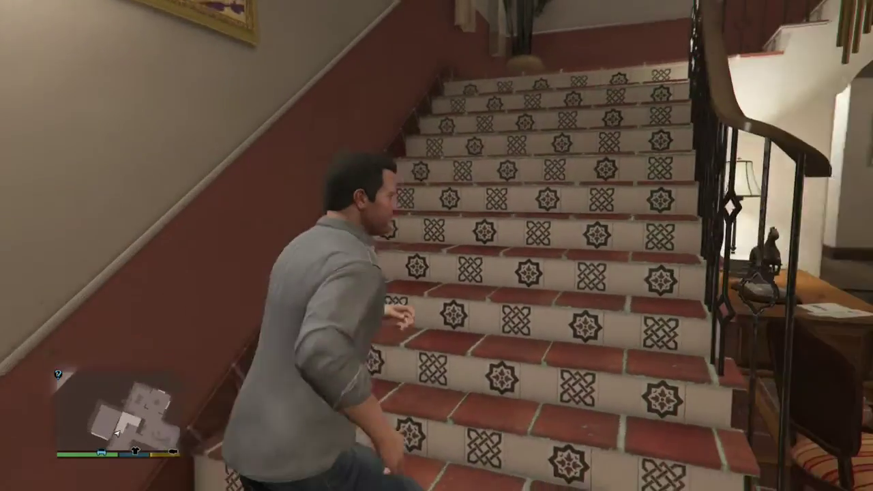
pyautogui.press('w')
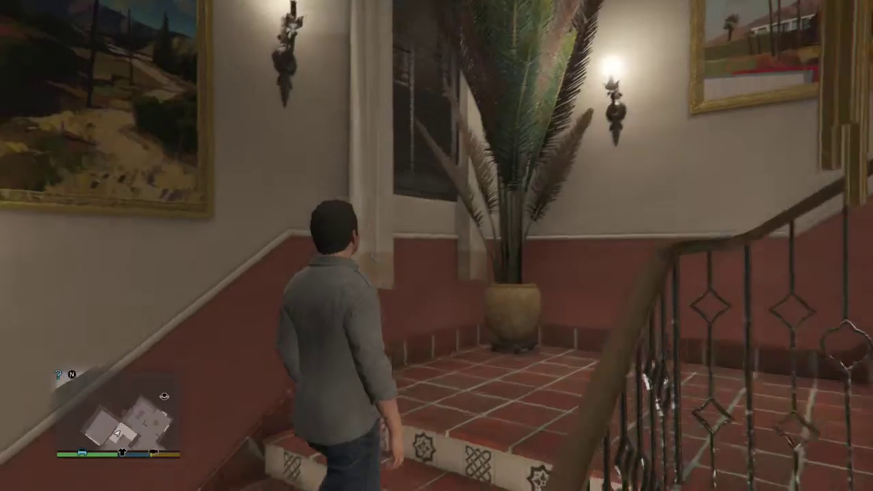
pyautogui.press('w')
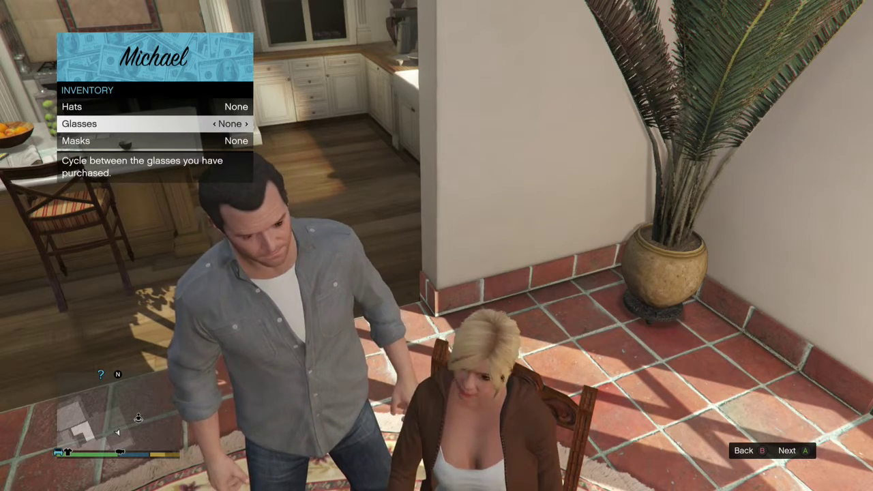
pyautogui.press('BackSpace')
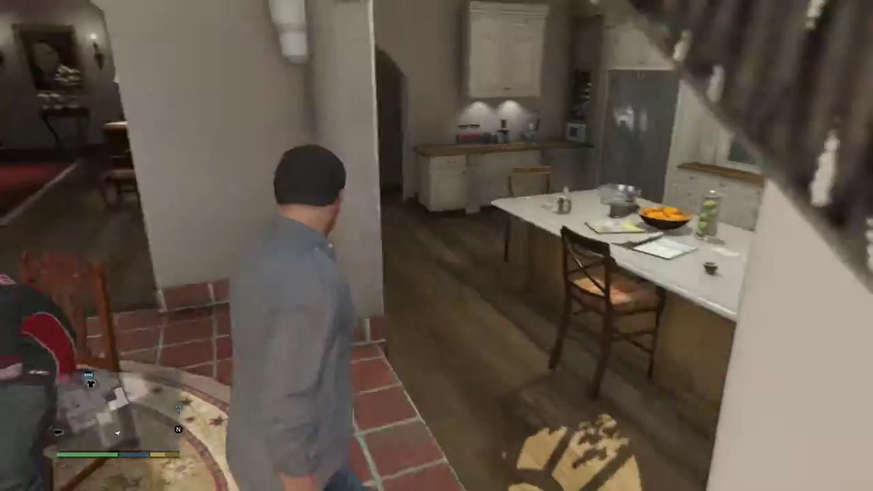
pyautogui.press('w')
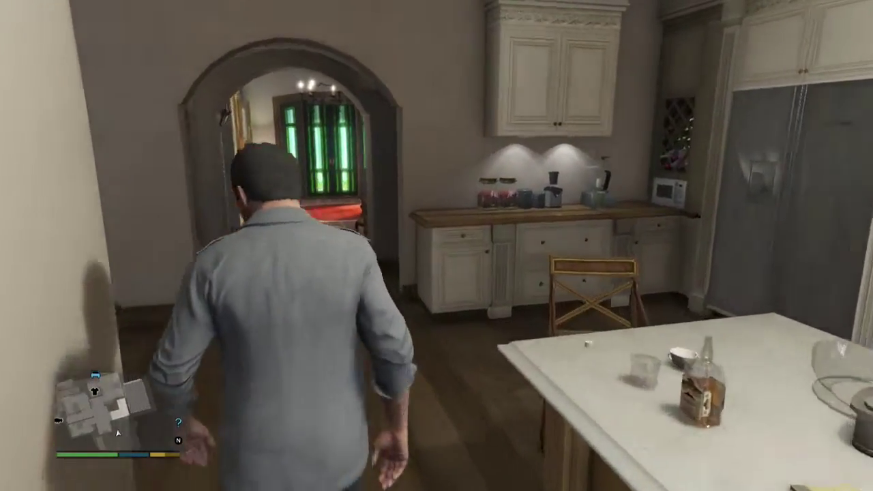
pyautogui.press('w')
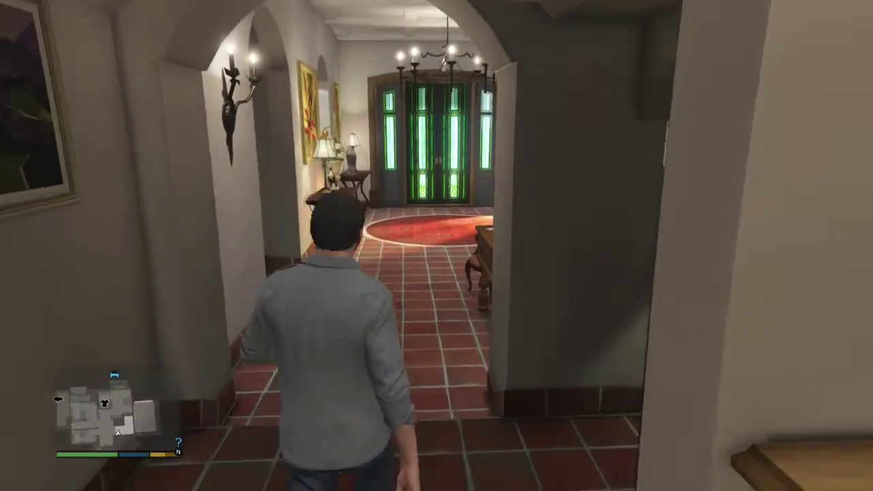
pyautogui.press('w')
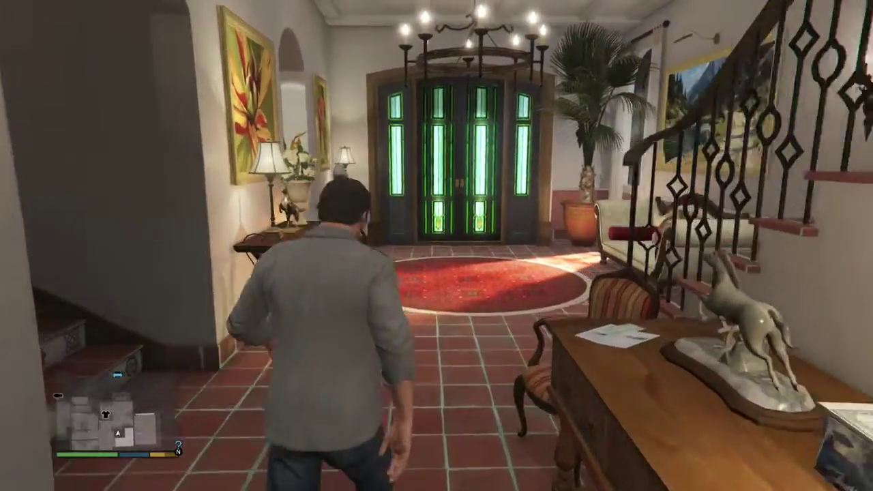
pyautogui.press('w')
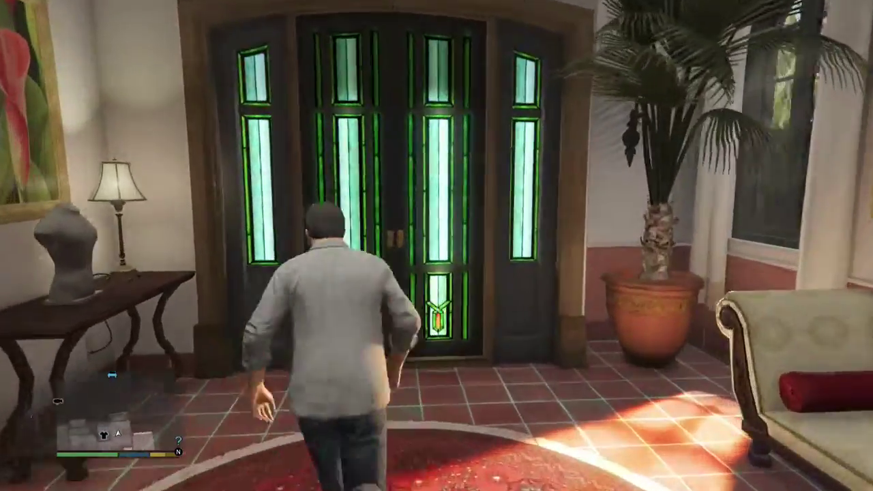
pyautogui.press('w')
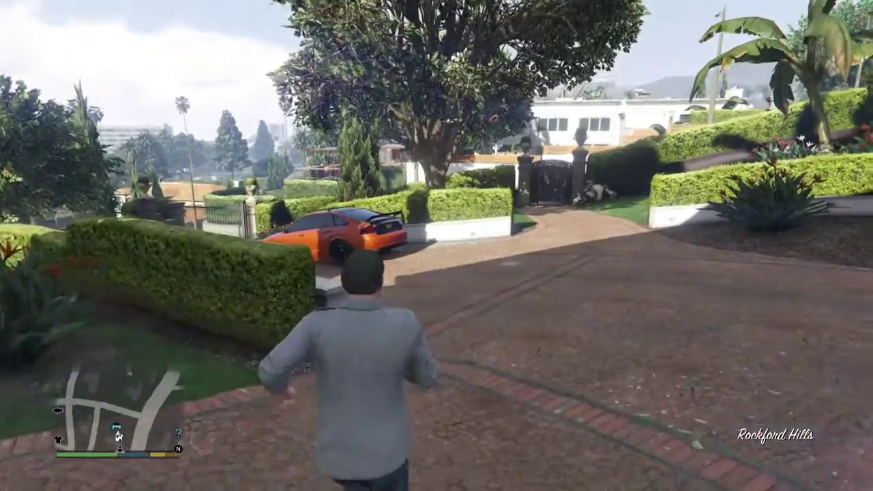
pyautogui.press('w')
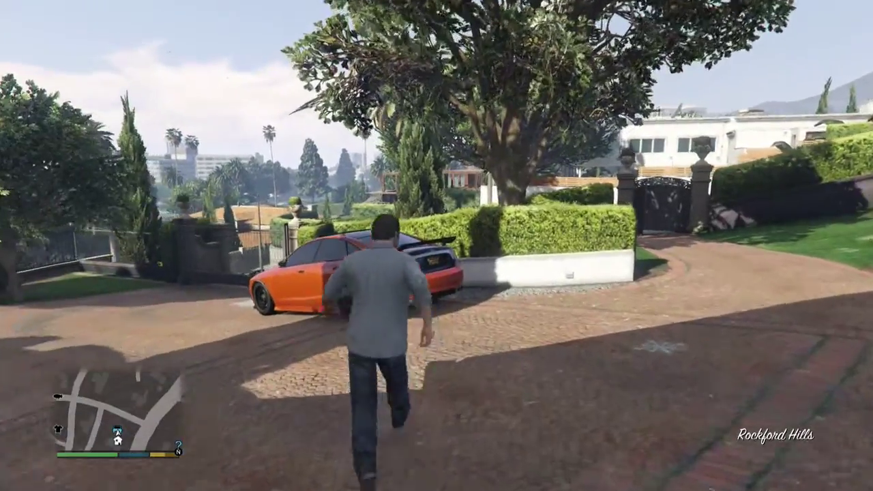
pyautogui.press('w')
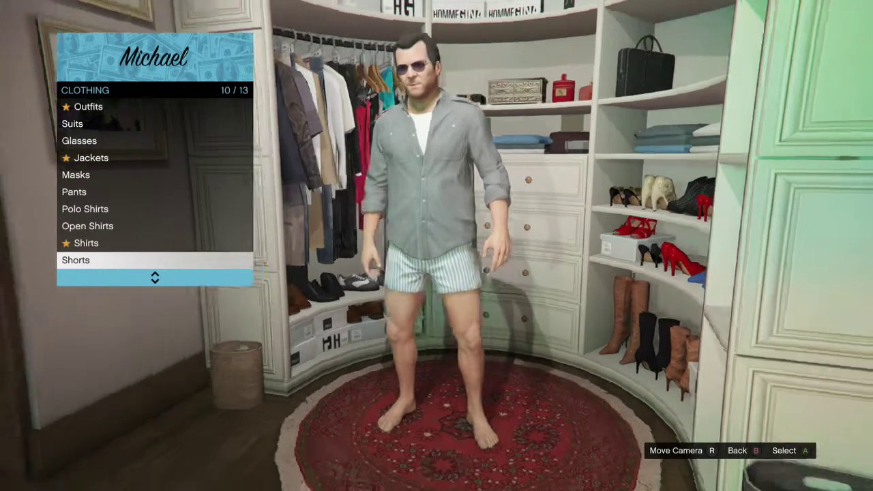
pyautogui.press('r')
pyautogui.press('r')
pyautogui.press('r')
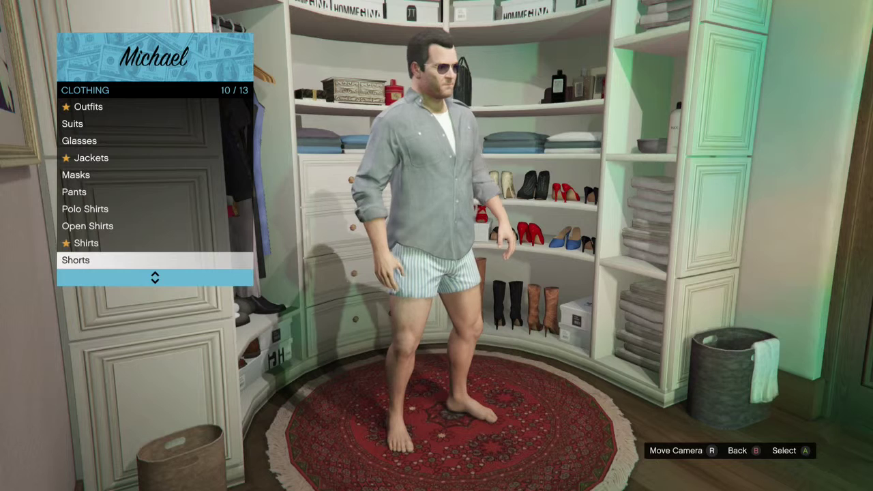